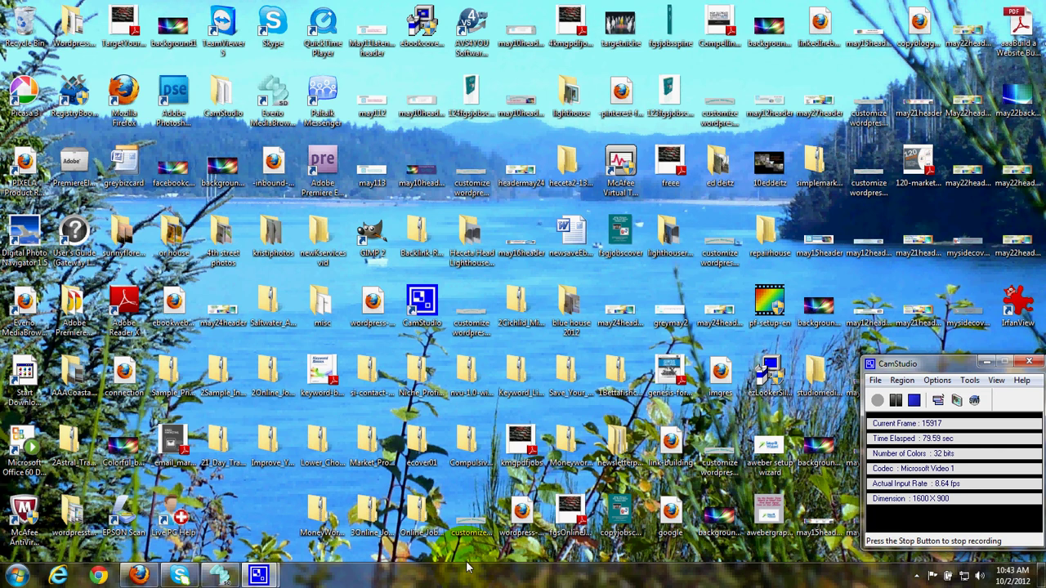
# Start a YouTube upload in Everio MediaBrowser with the MOV28d_Combine clip as the candidate and proceed to the account info
pyautogui.moveTo(224, 576)
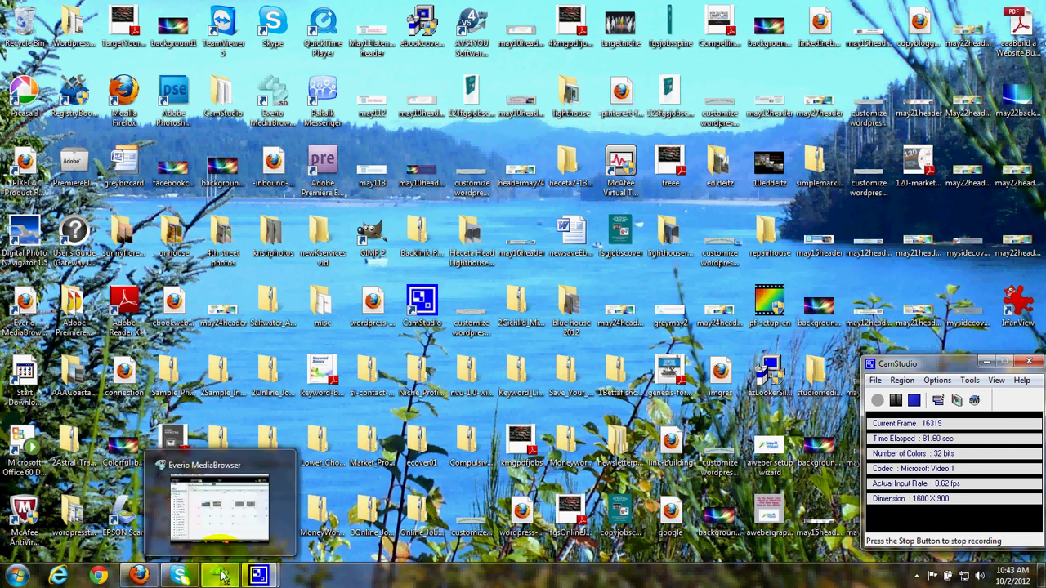
pyautogui.click(224, 577)
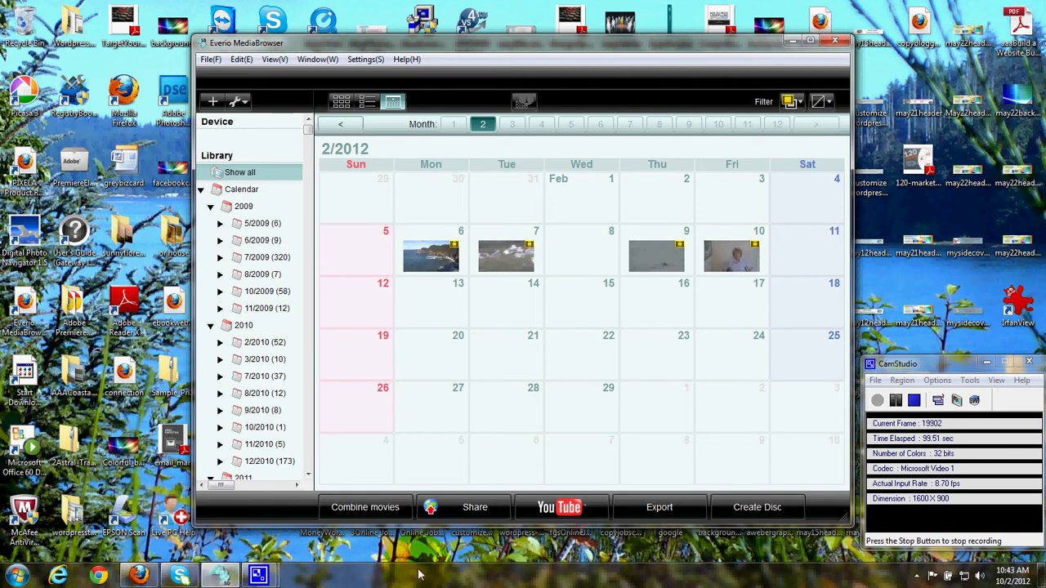
pyautogui.click(539, 508)
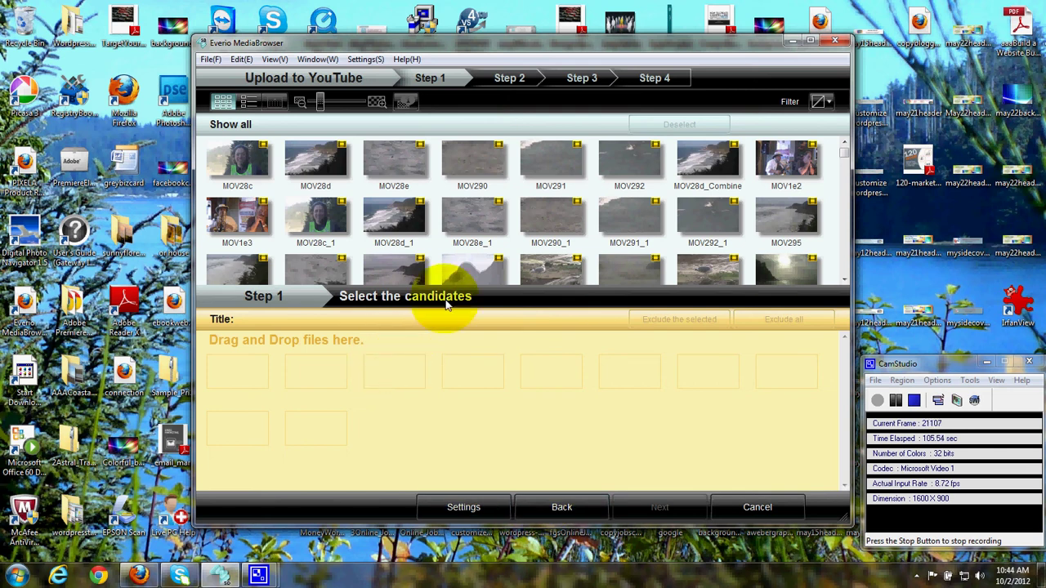
pyautogui.click(708, 159)
pyautogui.moveTo(707, 159); pyautogui.dragTo(237, 374)
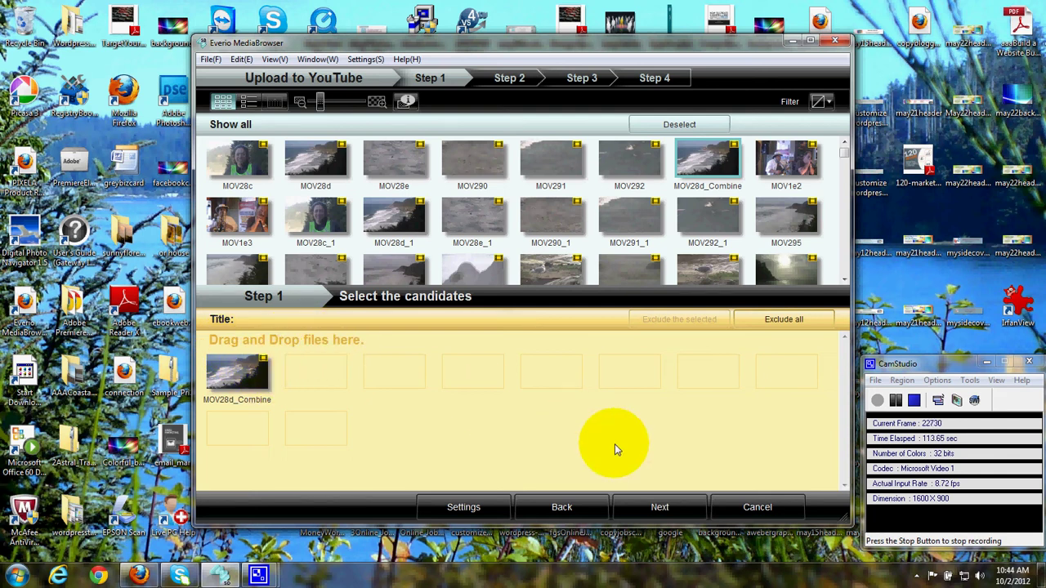
pyautogui.click(657, 509)
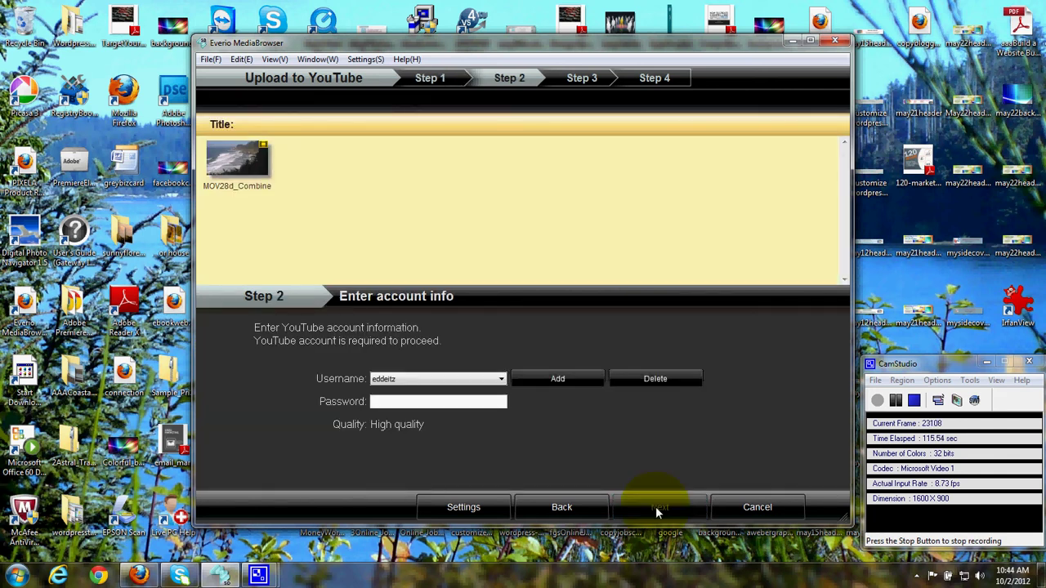
# Select the second saved YouTube username for the upload, go to the password field and minimize the window
pyautogui.click(500, 380)
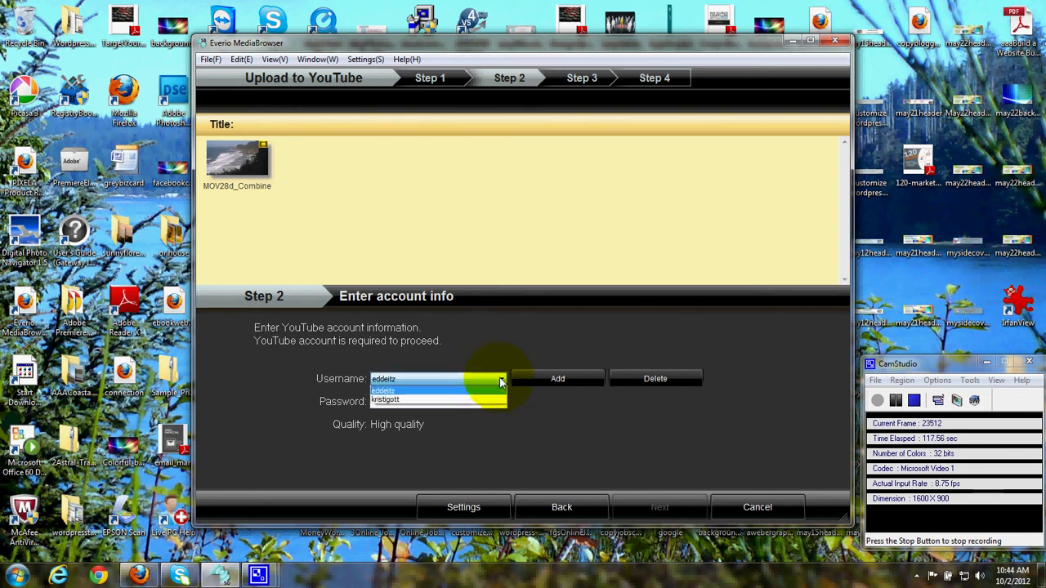
pyautogui.click(493, 400)
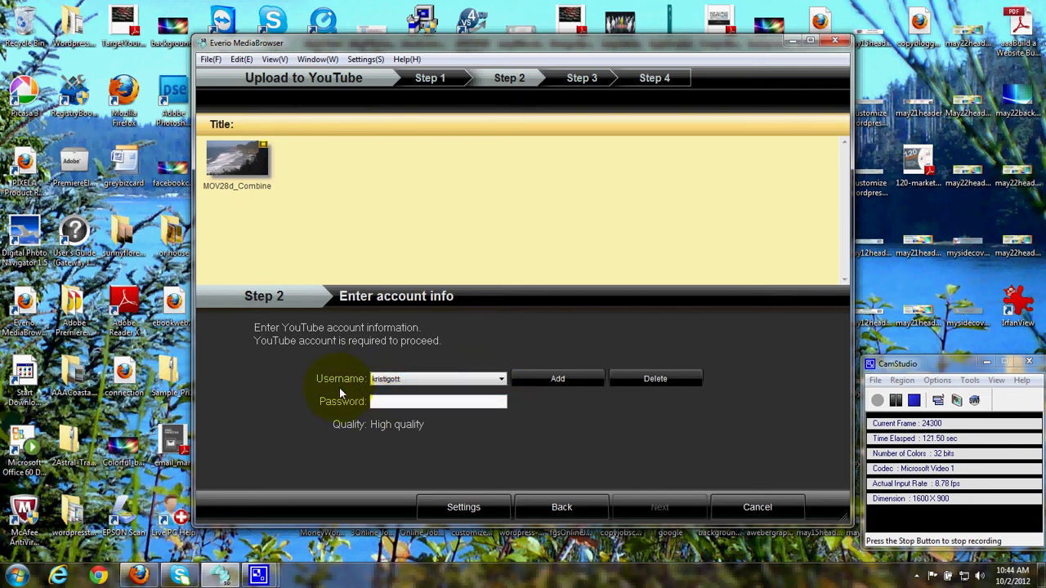
pyautogui.click(381, 407)
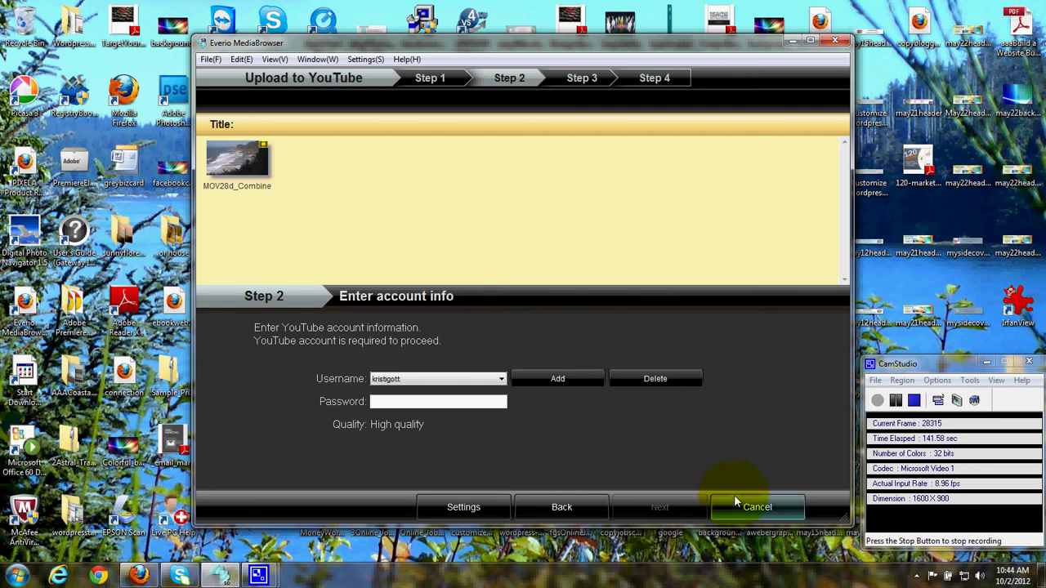
pyautogui.click(791, 42)
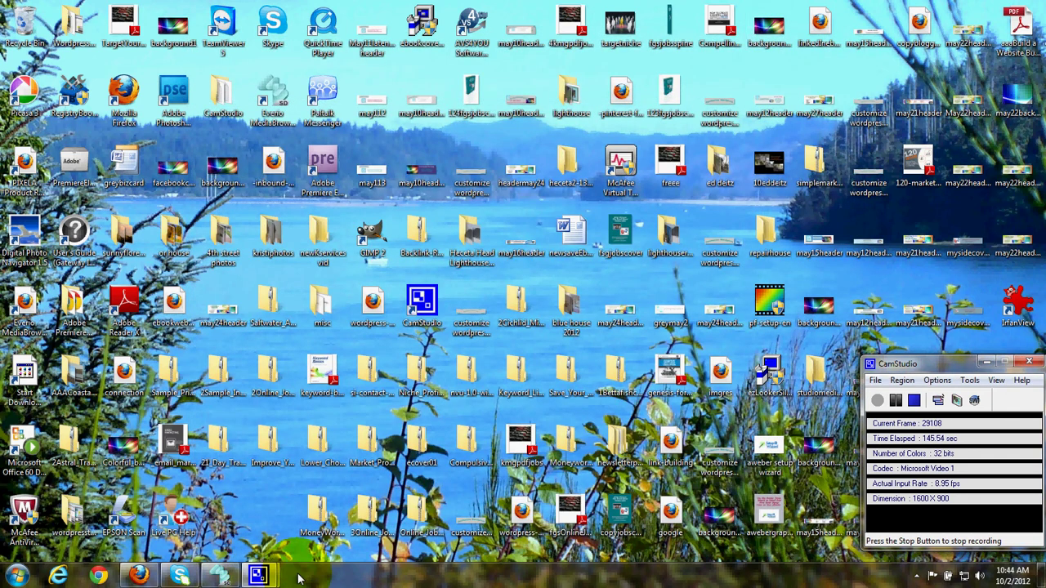
# Switch to the YouTube upload page in Firefox, view the Videos library in the file chooser and cancel it
pyautogui.click(139, 576)
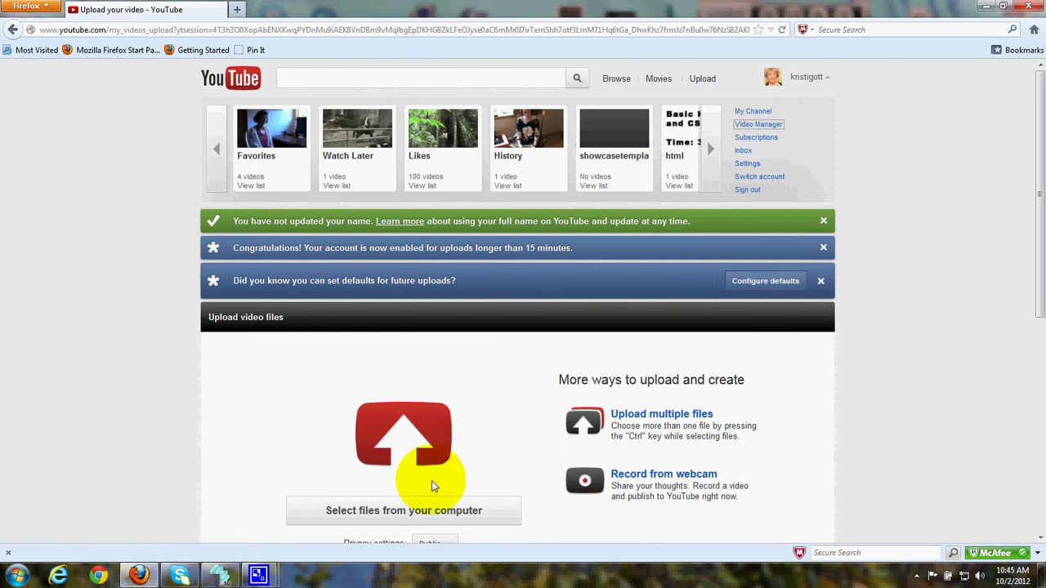
pyautogui.click(357, 513)
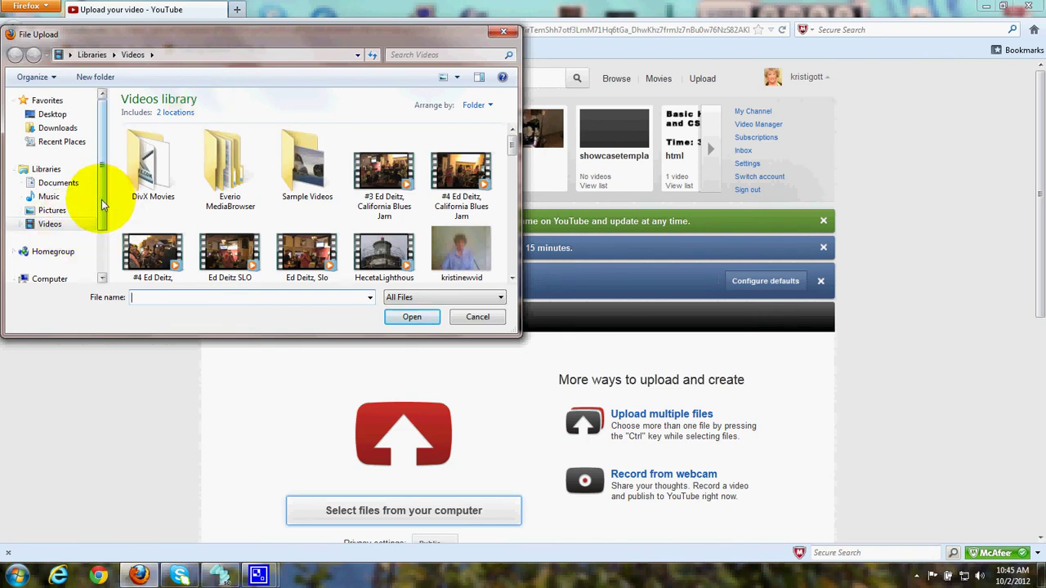
pyautogui.moveTo(103, 200)
pyautogui.mouseDown()
pyautogui.moveTo(100, 240)
pyautogui.moveTo(101, 185)
pyautogui.mouseUp()
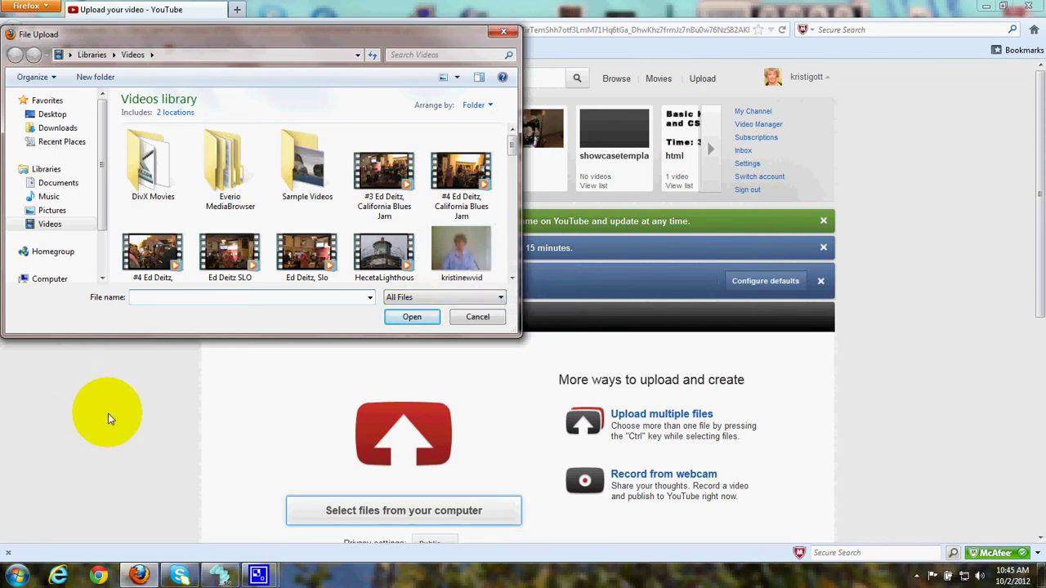
pyautogui.click(484, 319)
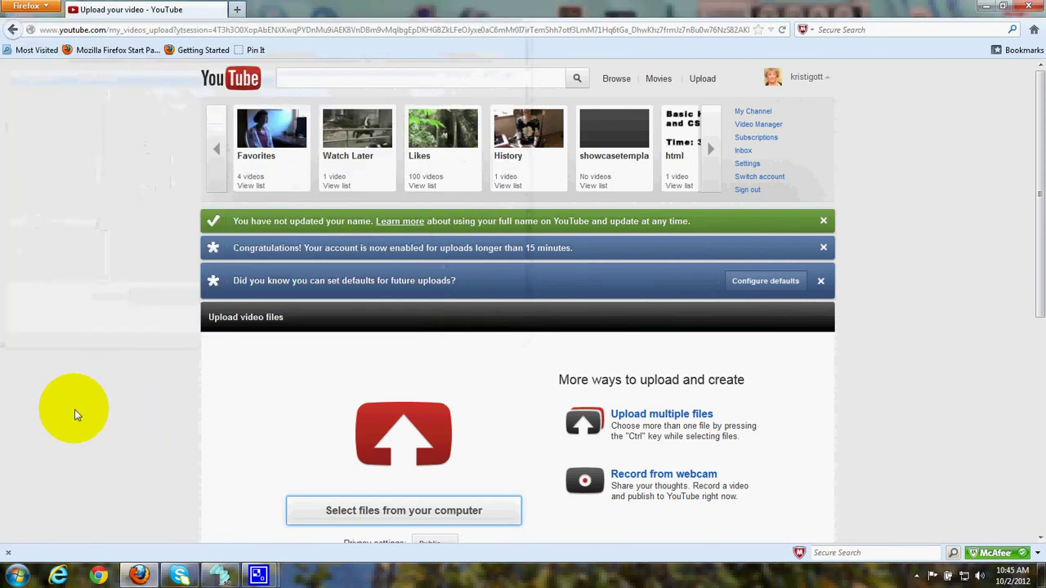
# Open the "Aweber - Email Marketing" video for editing from the Video Manager and show its basic info fields
pyautogui.click(771, 127)
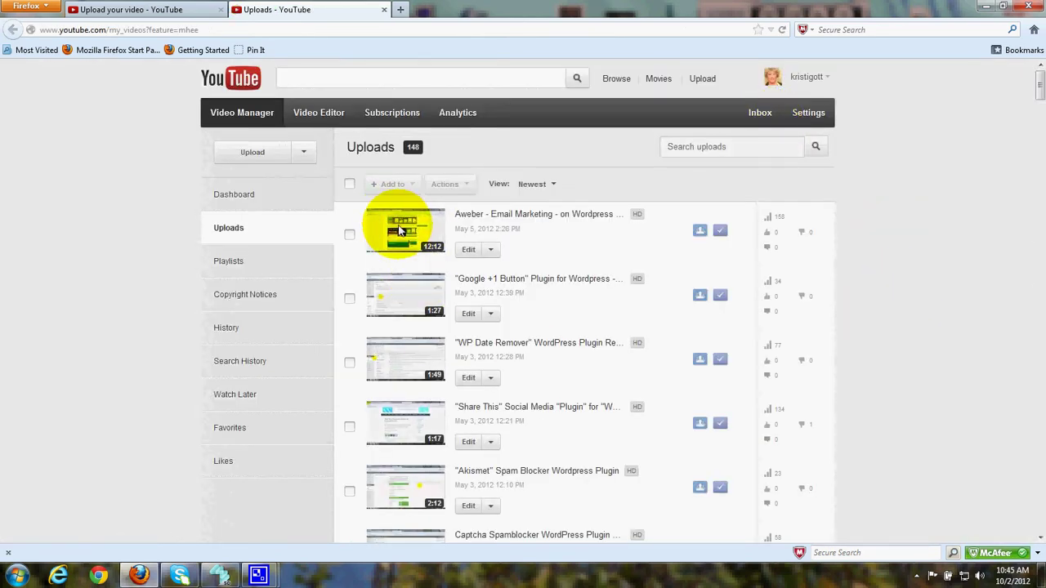
pyautogui.click(468, 250)
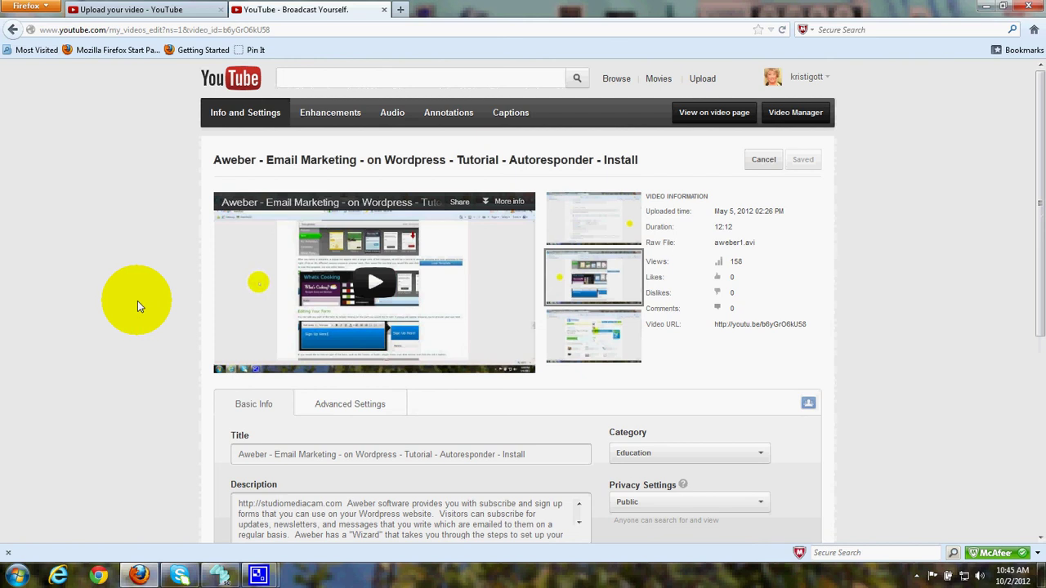
pyautogui.scroll(-5, 127, 320)
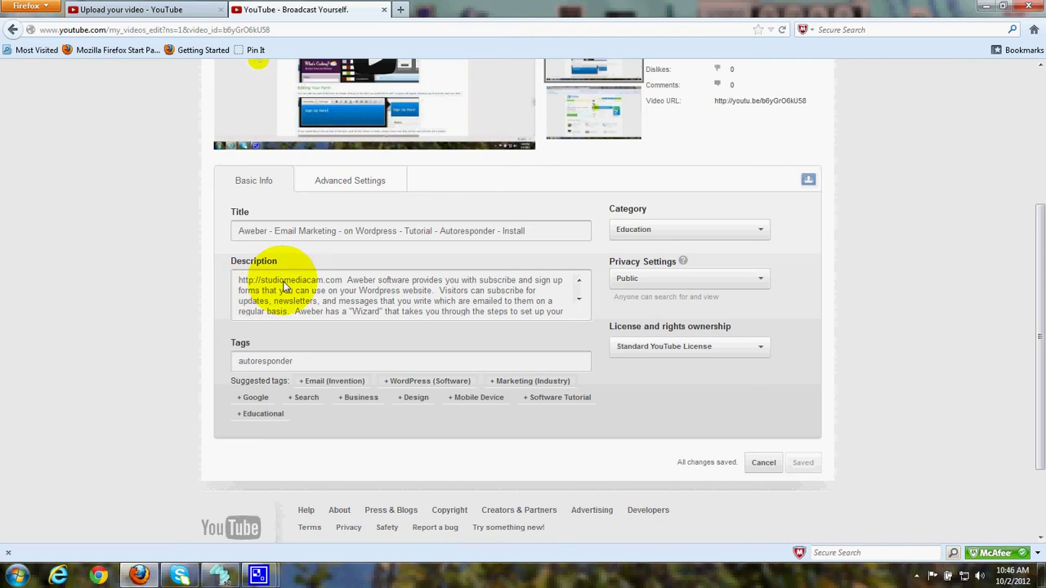
# Read through the video's description and return to the start of its edit page
pyautogui.click(579, 299)
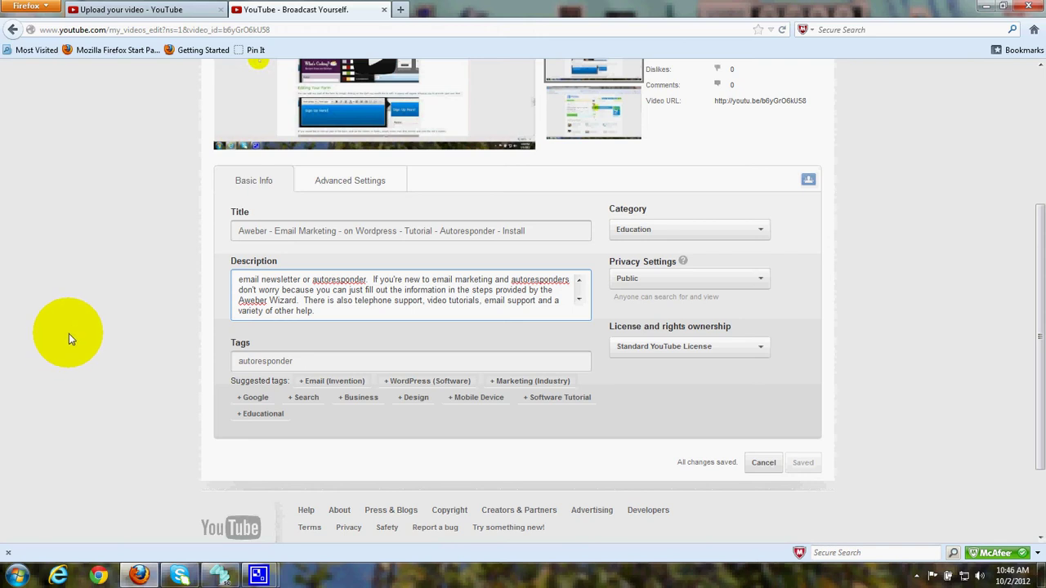
pyautogui.scroll(2, 578, 282)
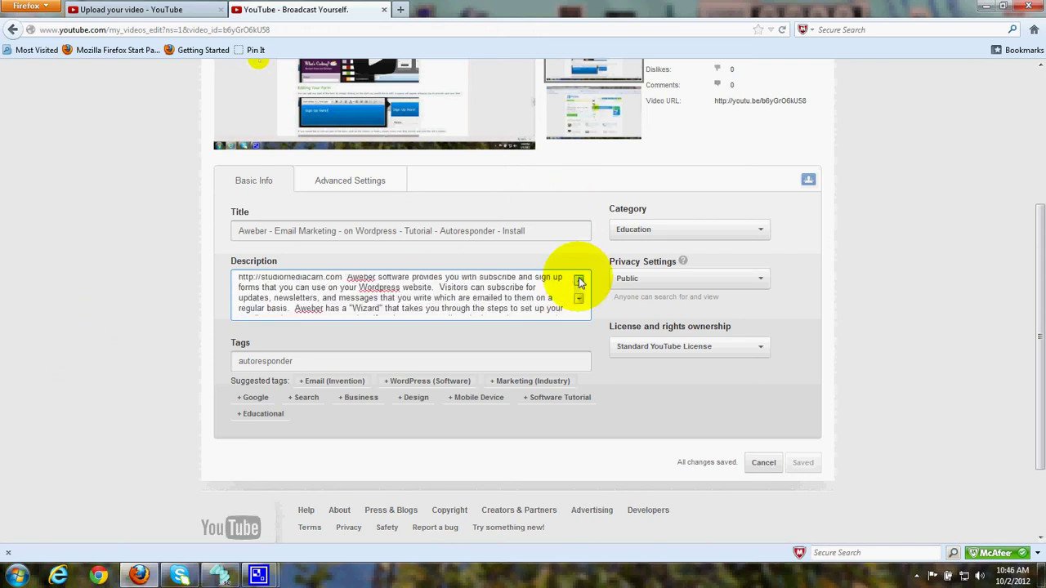
pyautogui.scroll(1, 578, 282)
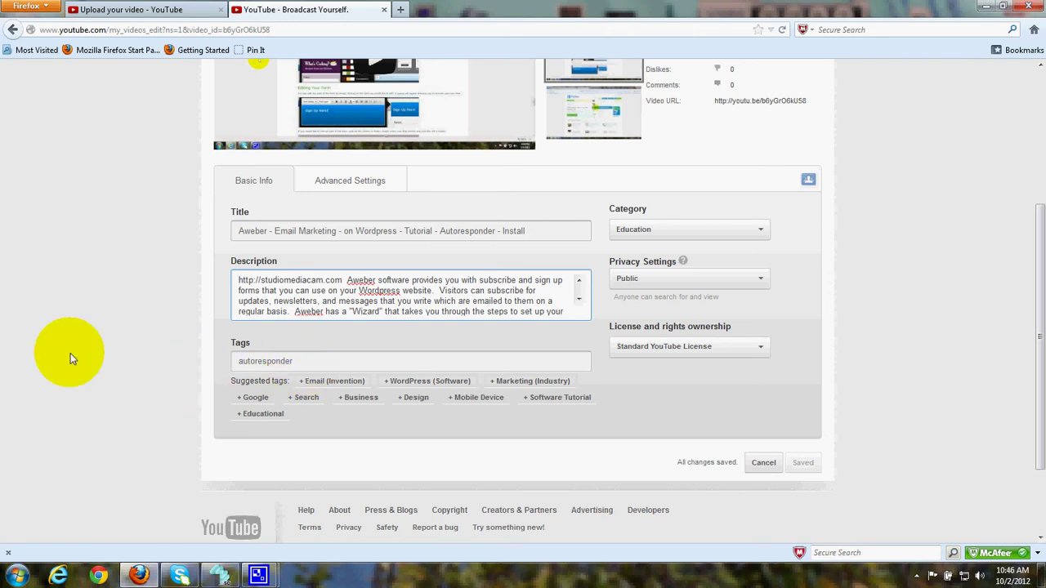
pyautogui.scroll(2, 76, 331)
pyautogui.scroll(2, 76, 331)
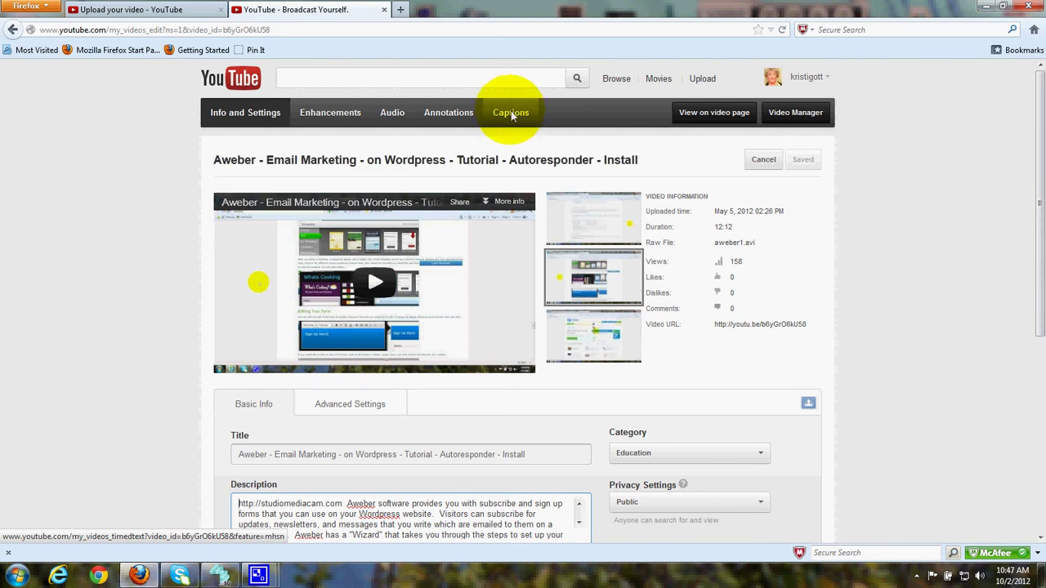
# Examine the video's enhancement filters and its featured audio tracks, pausing the preview on each page
pyautogui.click(329, 114)
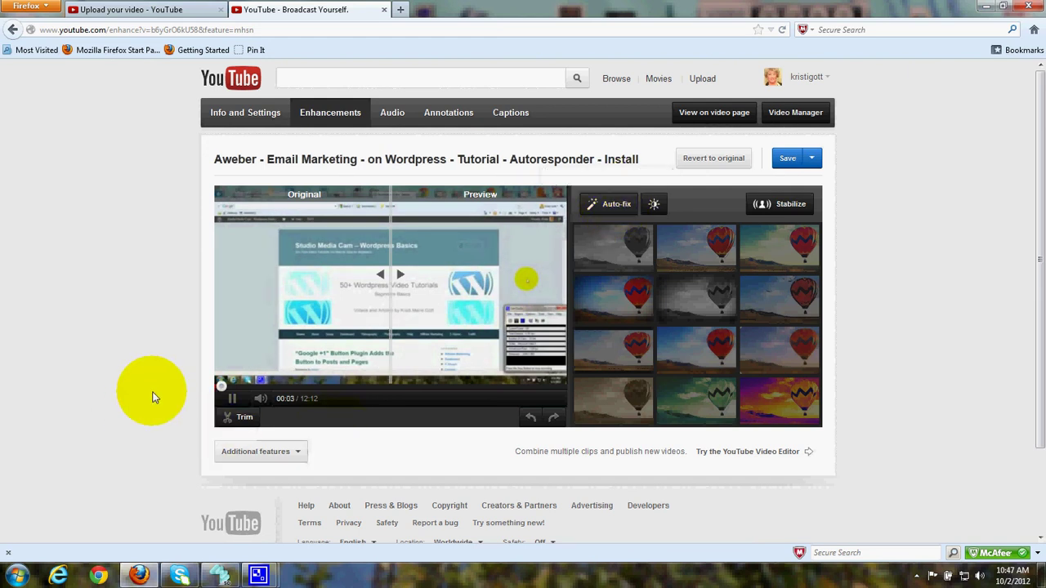
pyautogui.click(231, 398)
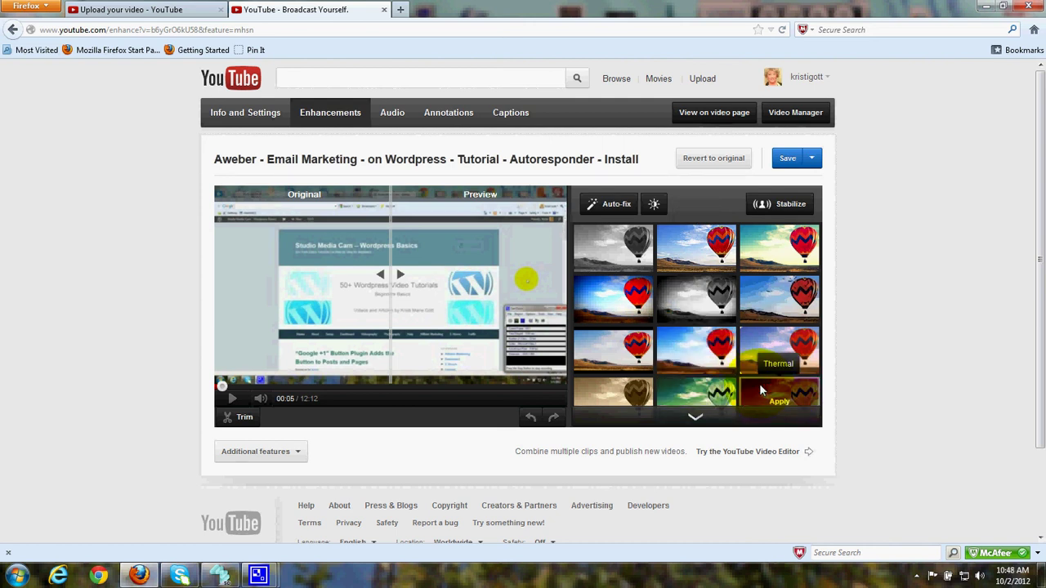
pyautogui.click(393, 112)
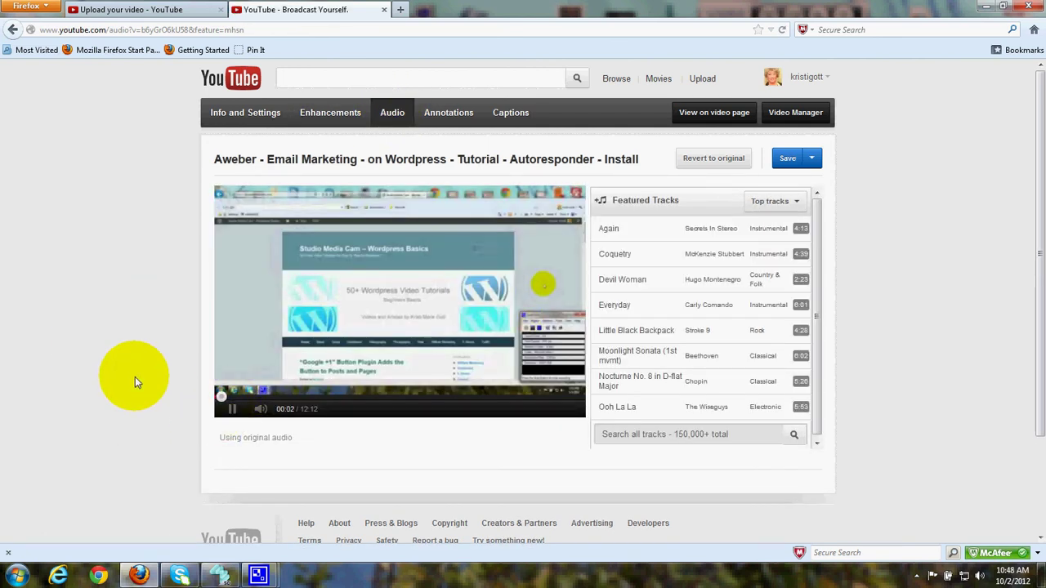
pyautogui.click(232, 409)
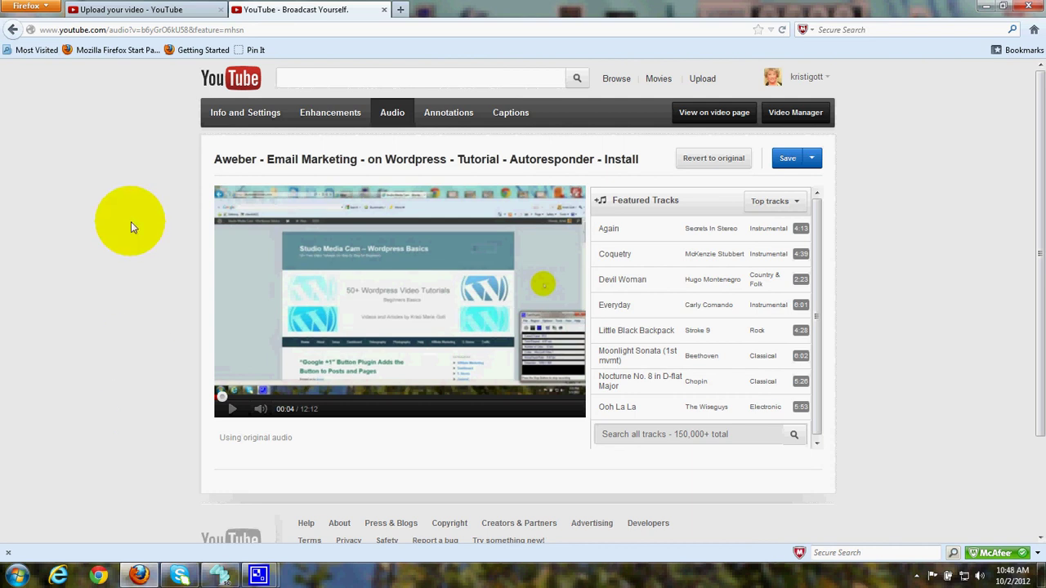
# Examine the video's annotations page with the preview paused, including the available annotation types, the timeline and the "Studio Media Cam" note
pyautogui.click(448, 113)
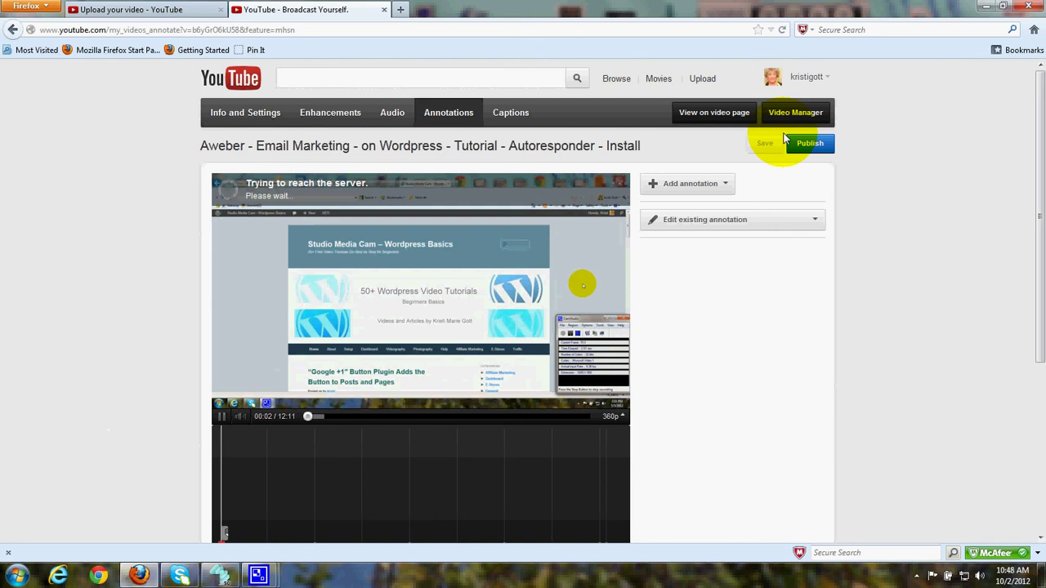
pyautogui.click(219, 415)
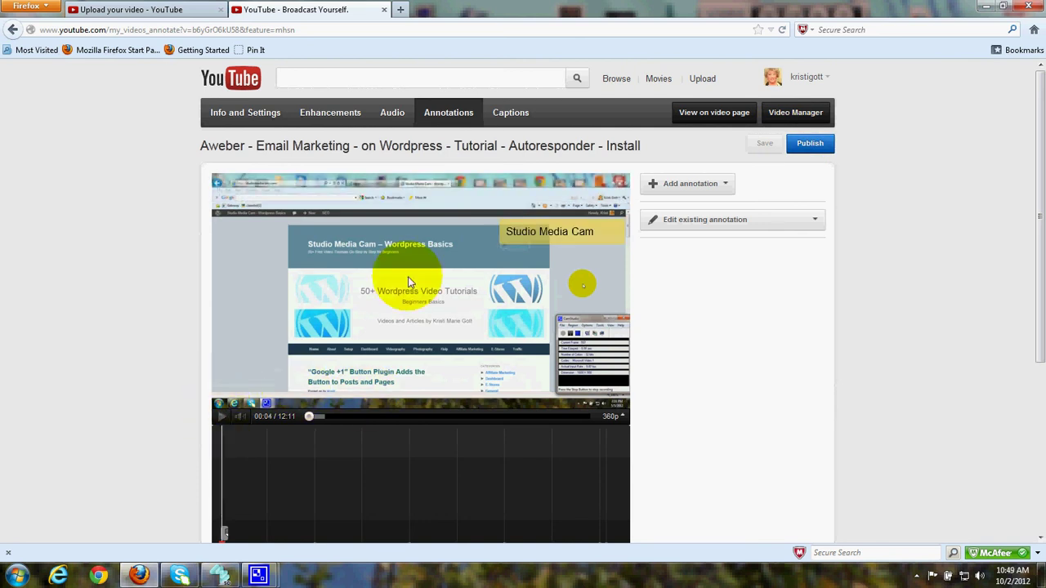
pyautogui.click(726, 187)
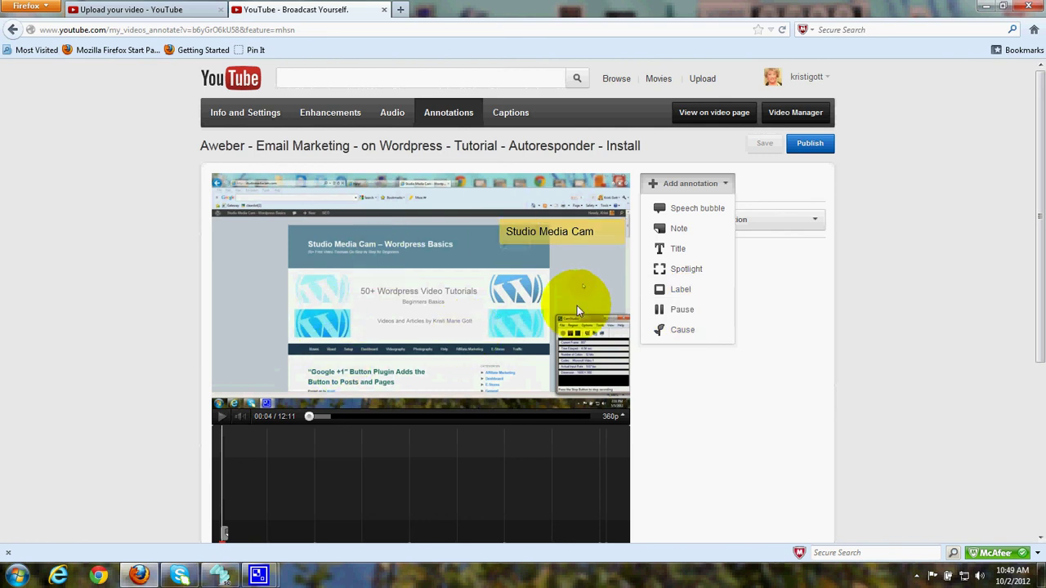
pyautogui.scroll(-3, 117, 371)
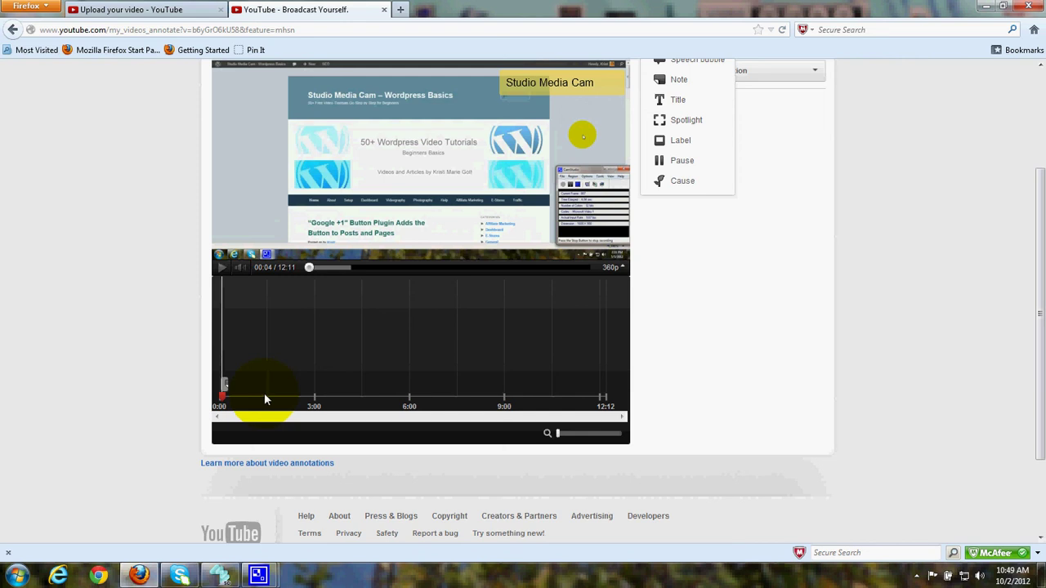
pyautogui.scroll(3, 144, 398)
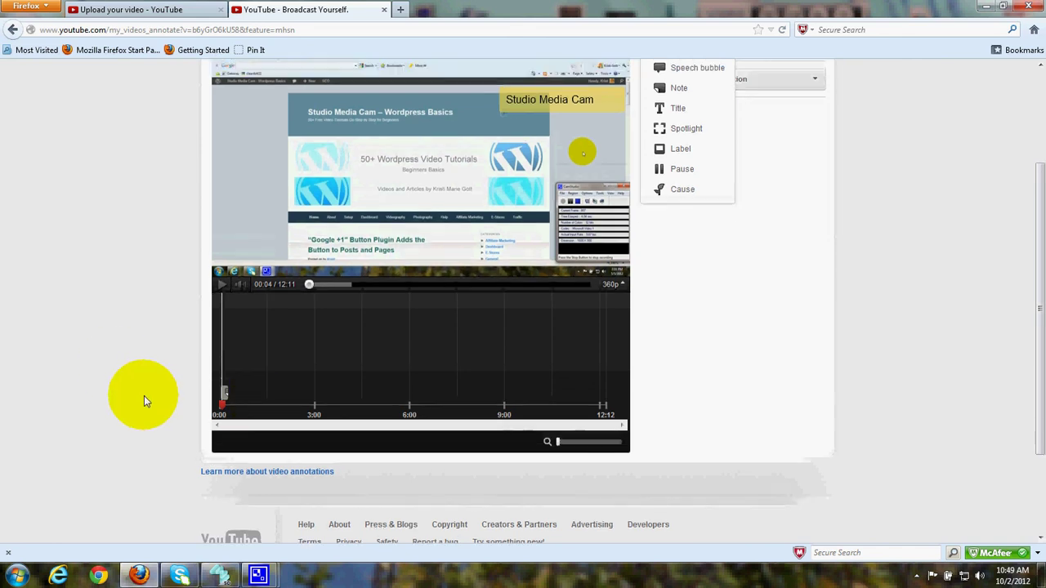
pyautogui.scroll(1, 143, 394)
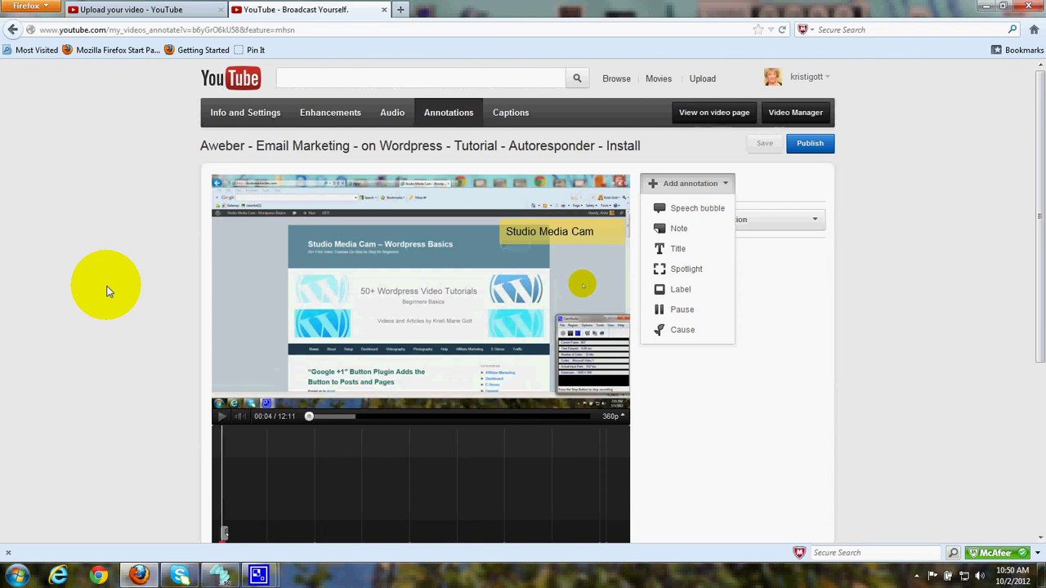
pyautogui.click(565, 237)
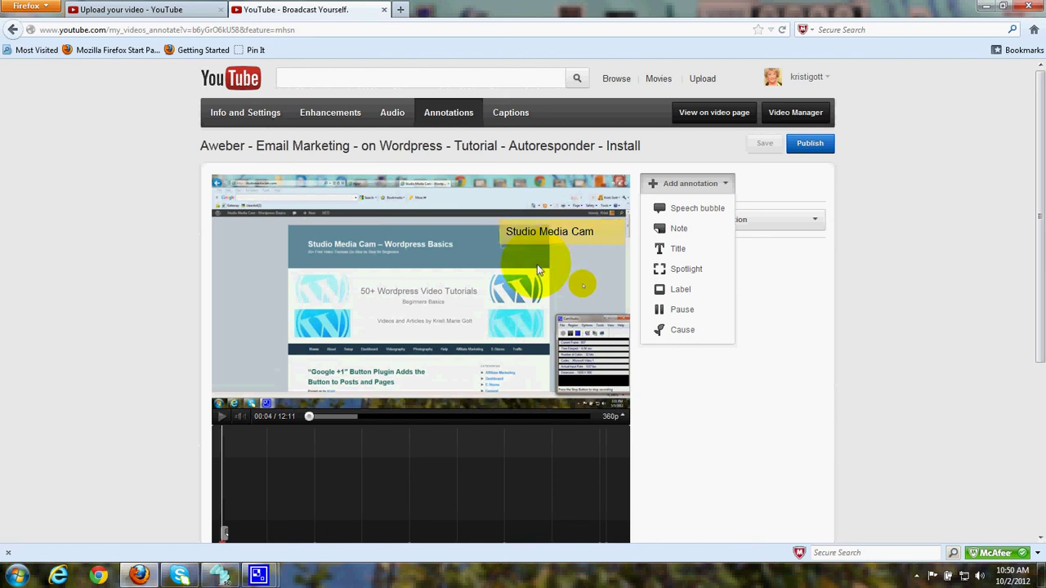
# View the video's captions page, and try to open the existing "Studio Media Cam" annotation for editing with the preview paused
pyautogui.click(511, 113)
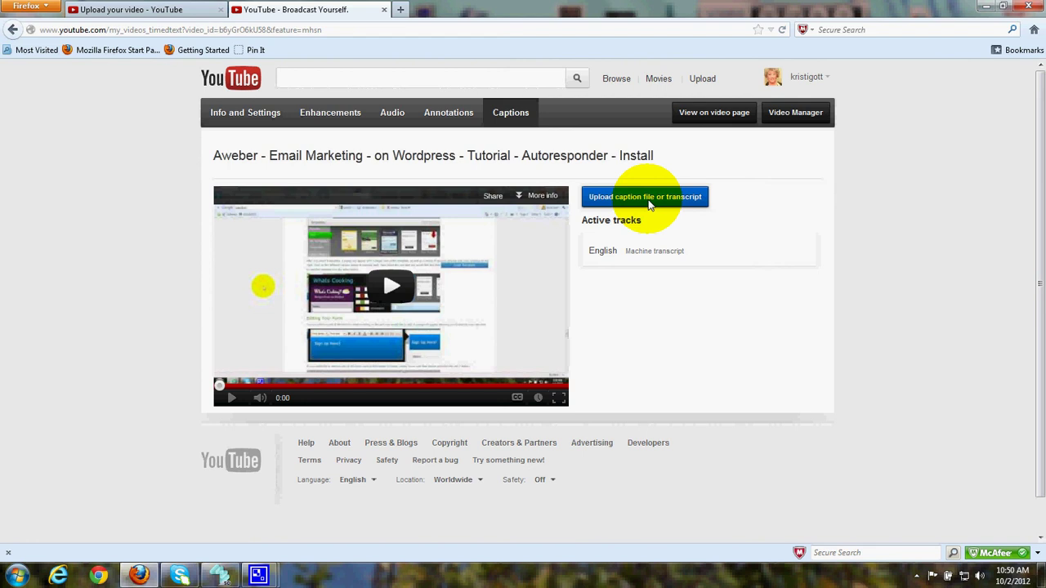
pyautogui.click(452, 115)
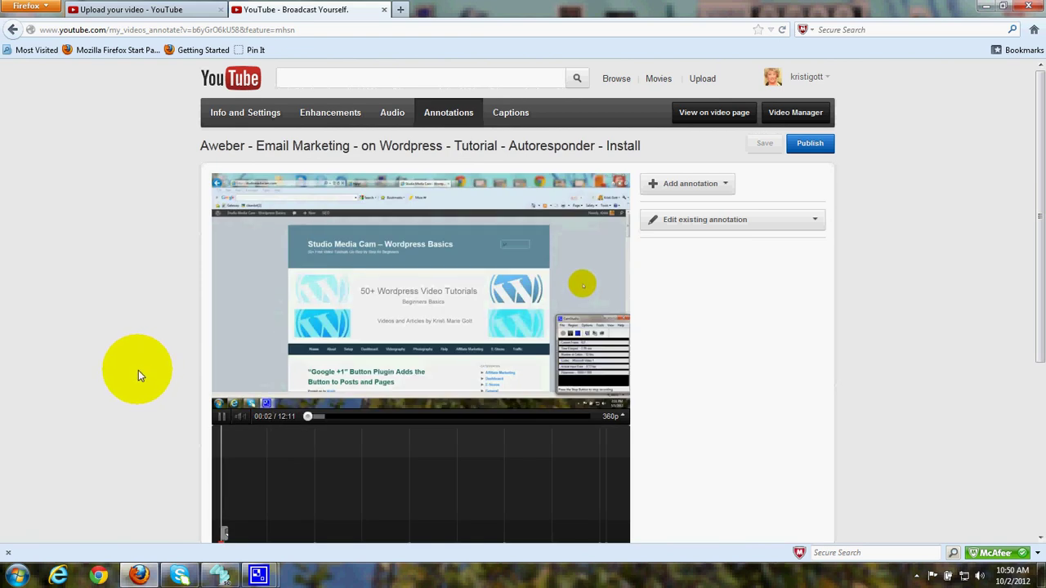
pyautogui.click(221, 413)
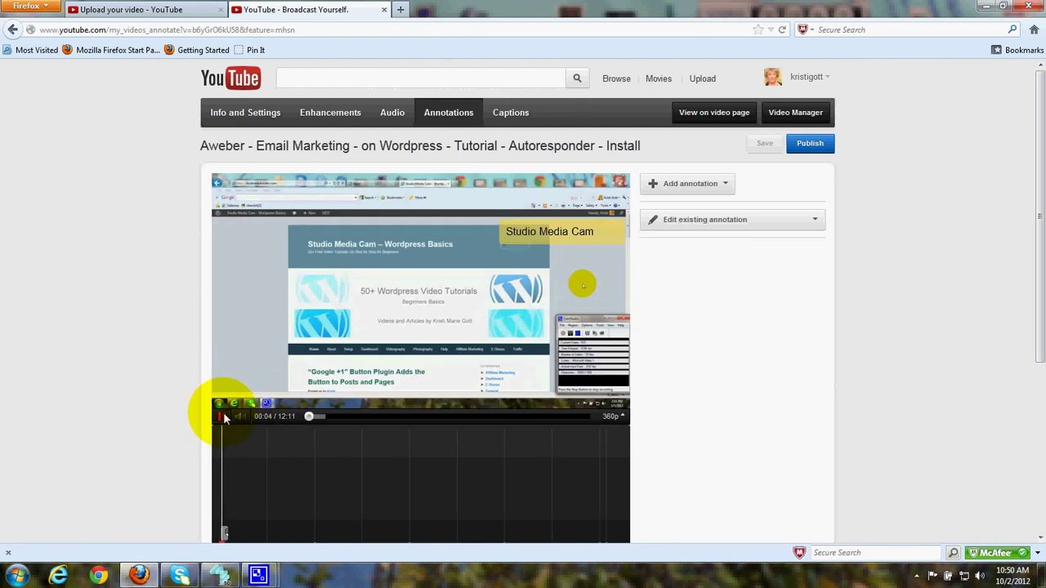
pyautogui.click(814, 218)
pyautogui.click(720, 221)
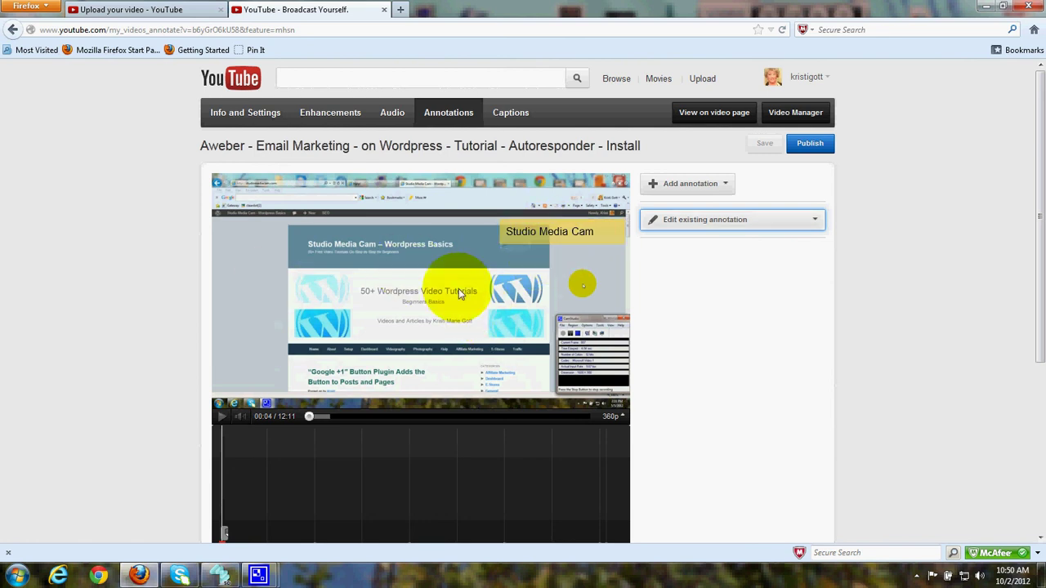
pyautogui.click(553, 237)
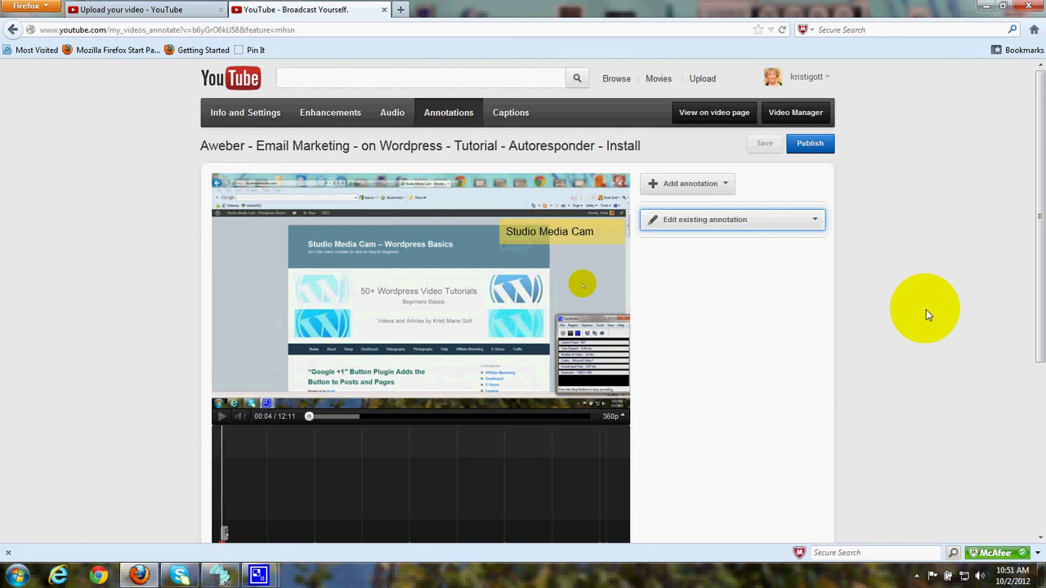
pyautogui.click(258, 576)
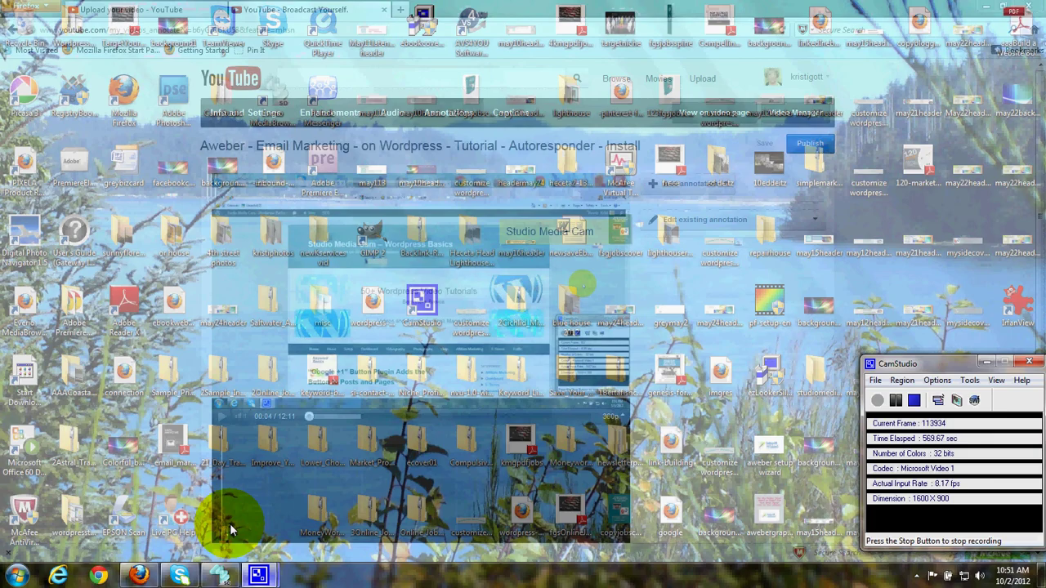
pyautogui.click(212, 523)
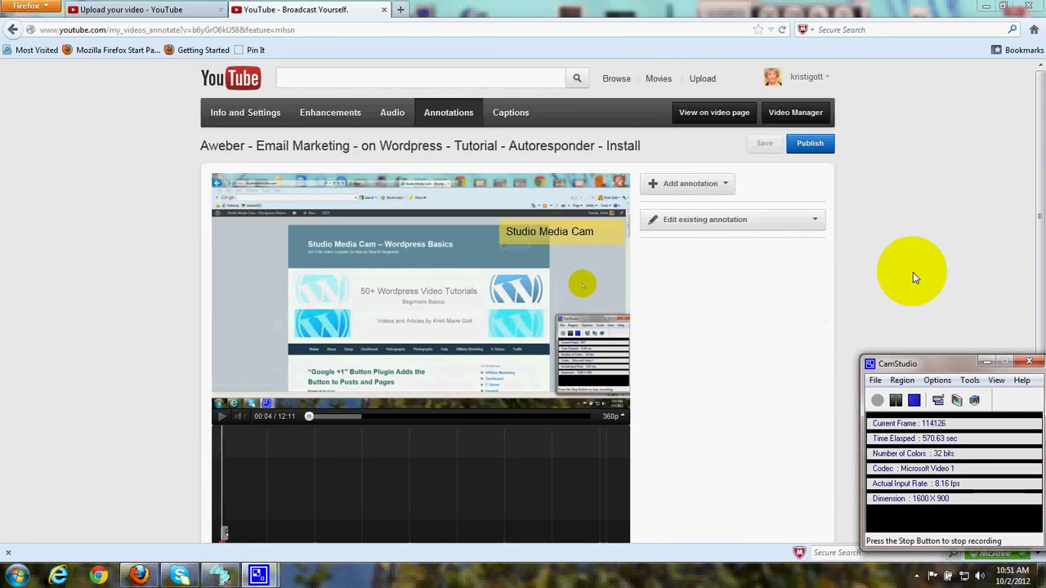